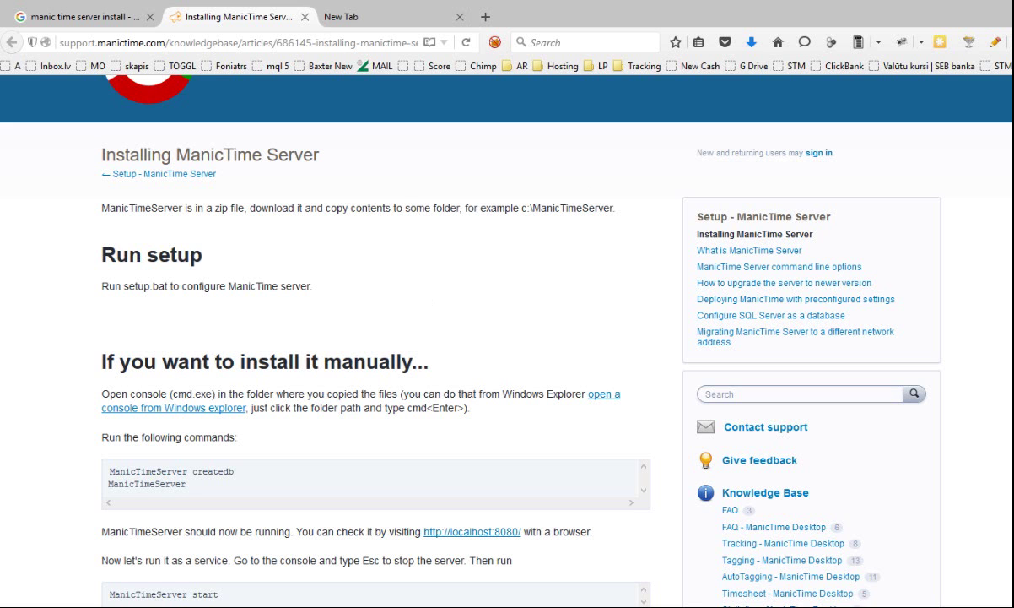
Step: Switch to File Explorer and open the Manic Time Server folder on Local Disk (C:)
{"action": "left_click_drag", "start_coordinate": [849, 262], "coordinate": [714, 44]}
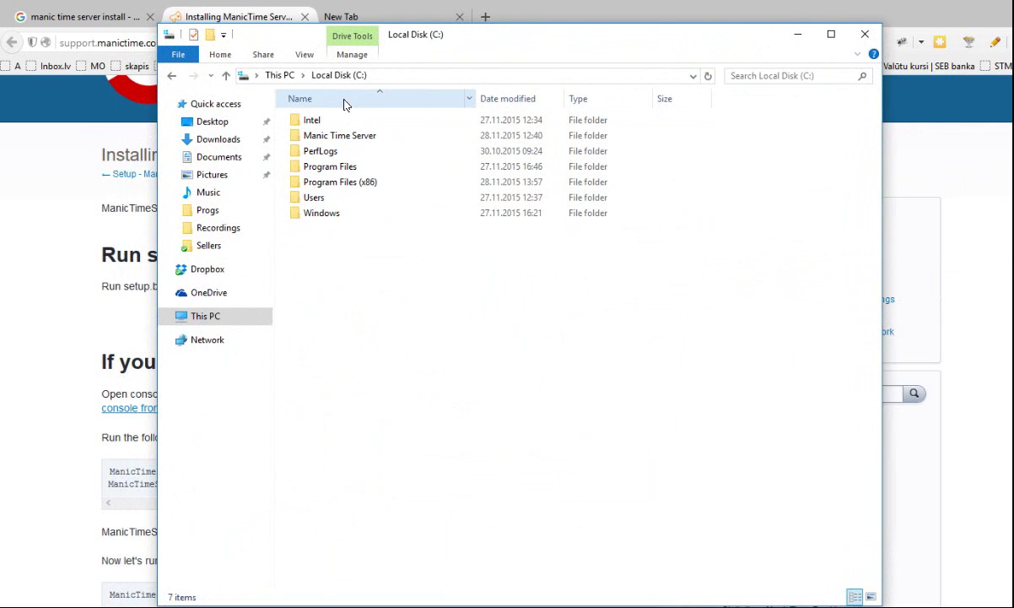
{"action": "left_click", "coordinate": [329, 137]}
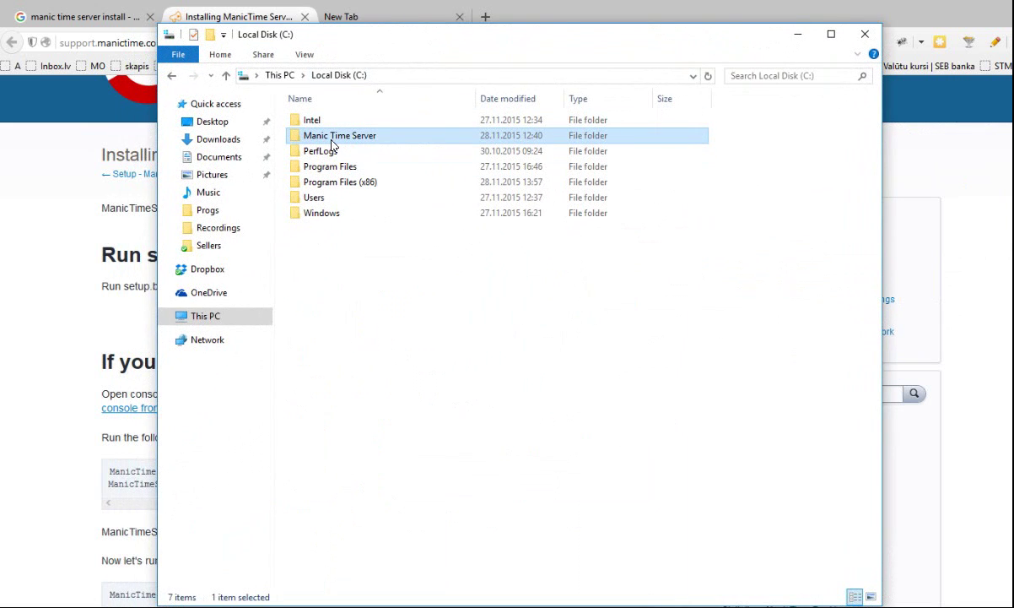
{"action": "double_click", "coordinate": [329, 138]}
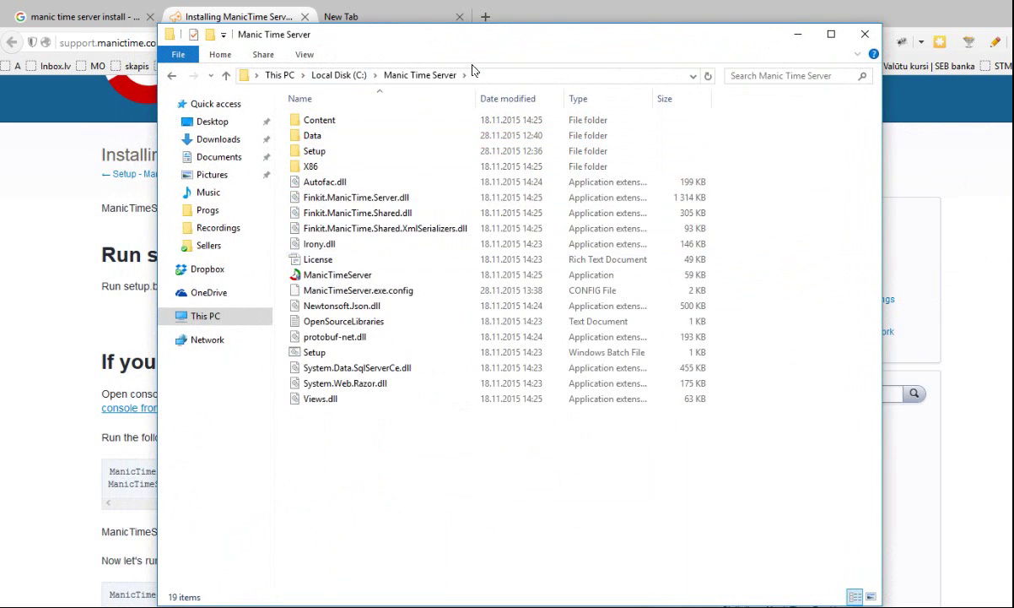
{"action": "left_click_drag", "start_coordinate": [475, 44], "coordinate": [511, 27]}
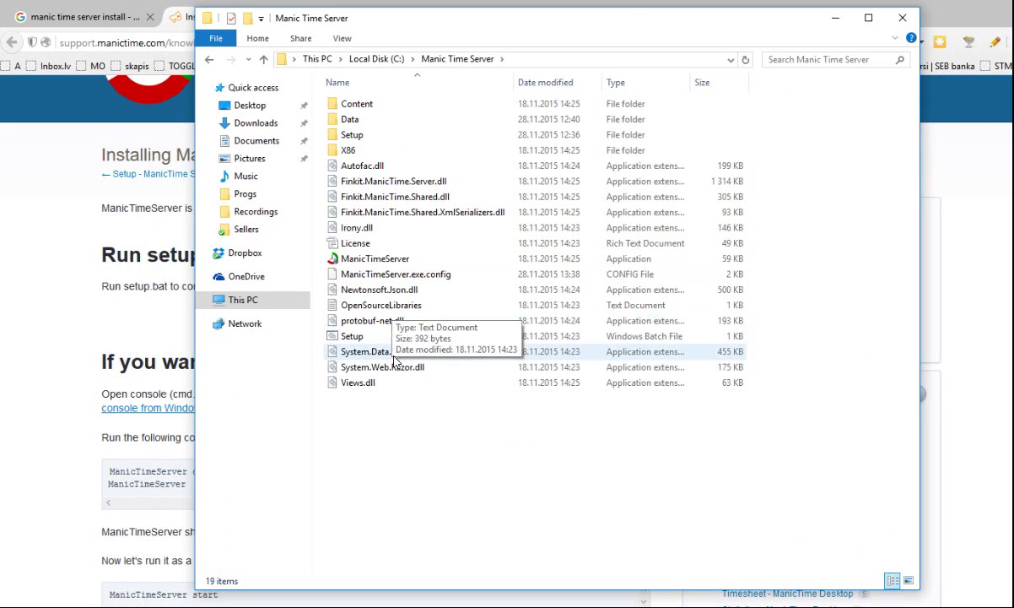
Step: View the file properties of the Setup batch file and close them again
{"action": "left_click", "coordinate": [361, 338]}
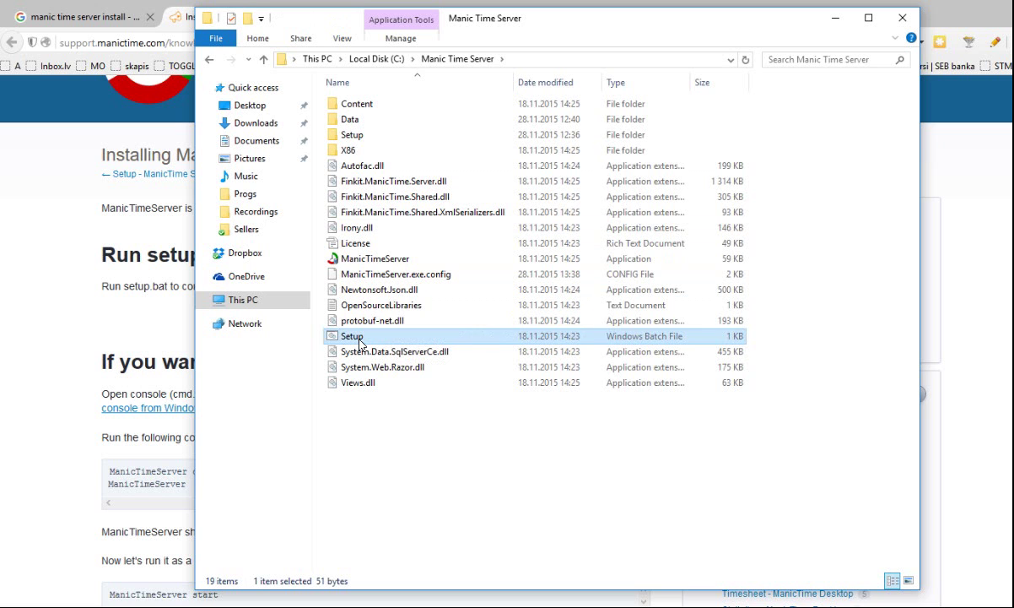
{"action": "right_click", "coordinate": [360, 338]}
{"action": "left_click", "coordinate": [410, 314]}
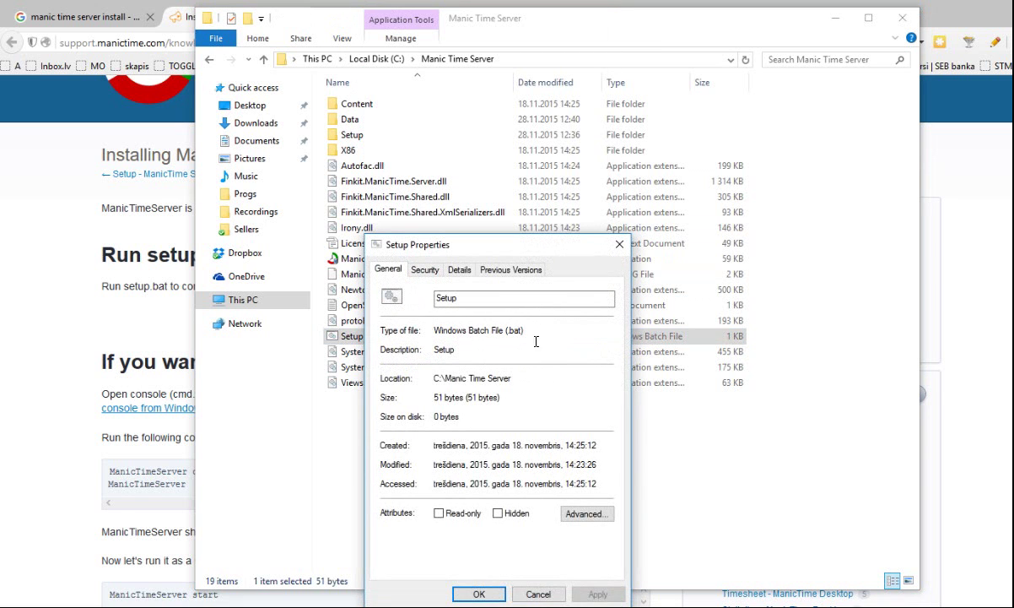
{"action": "left_click", "coordinate": [478, 593]}
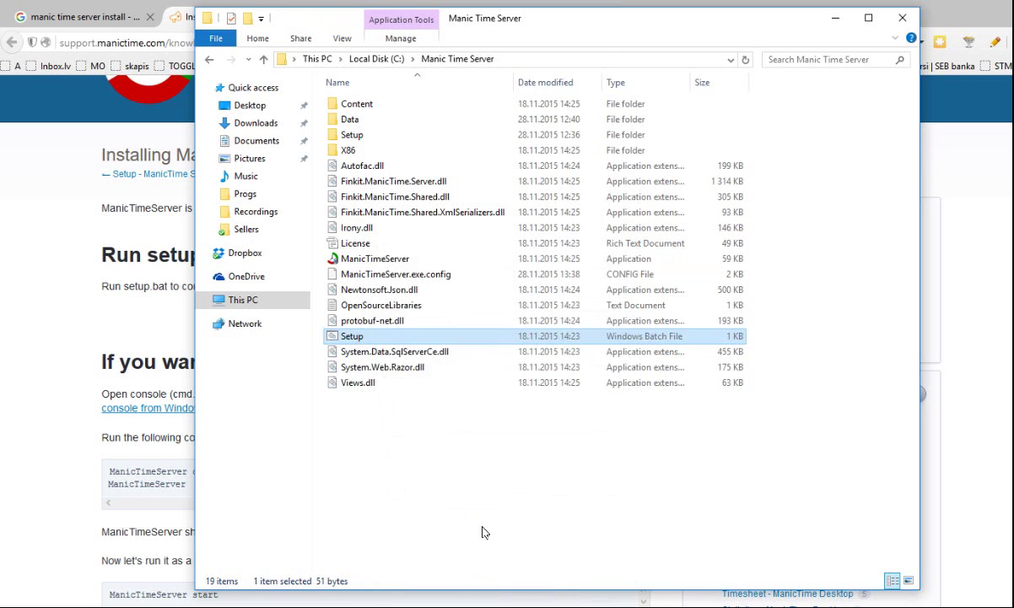
Step: Run the Setup batch file and choose Sql as the server's database type, continuing to the Sql Setup page
{"action": "double_click", "coordinate": [403, 337]}
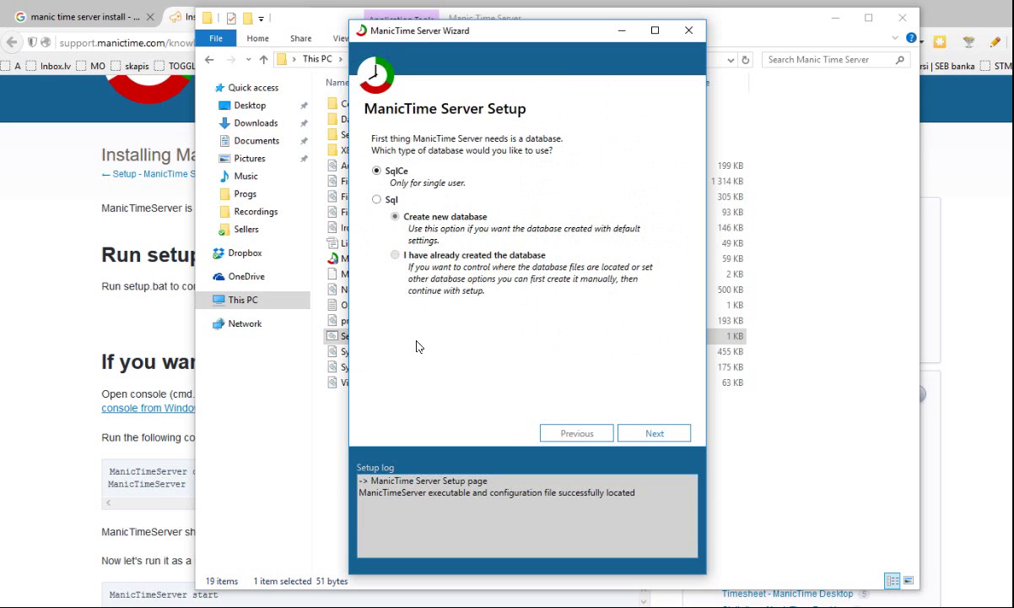
{"action": "left_click", "coordinate": [378, 200]}
{"action": "left_click", "coordinate": [660, 440]}
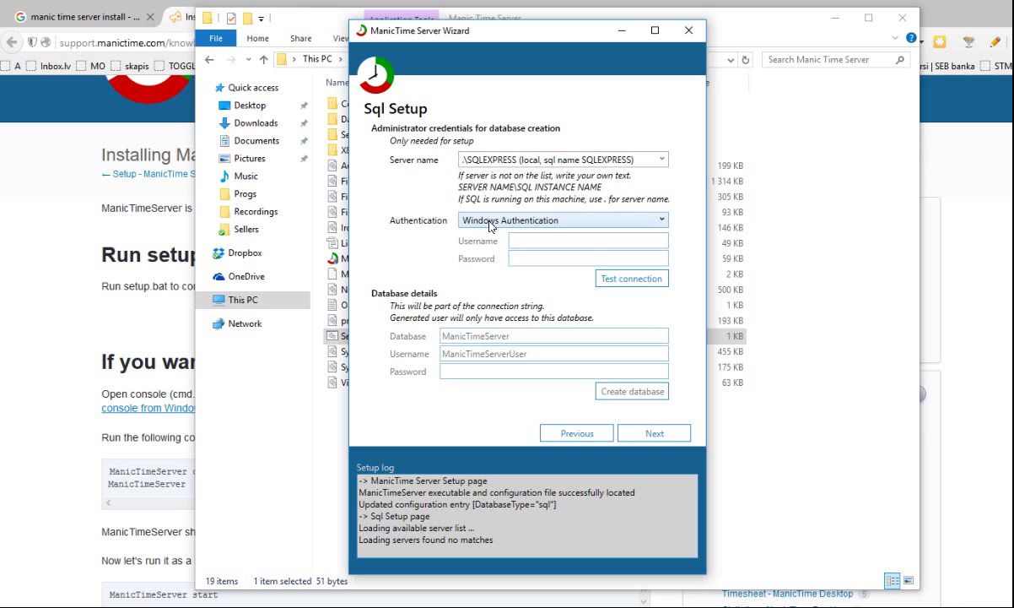
Step: Switch the database authentication to SQL Server Authentication and set it back to Windows Authentication
{"action": "left_click", "coordinate": [567, 222]}
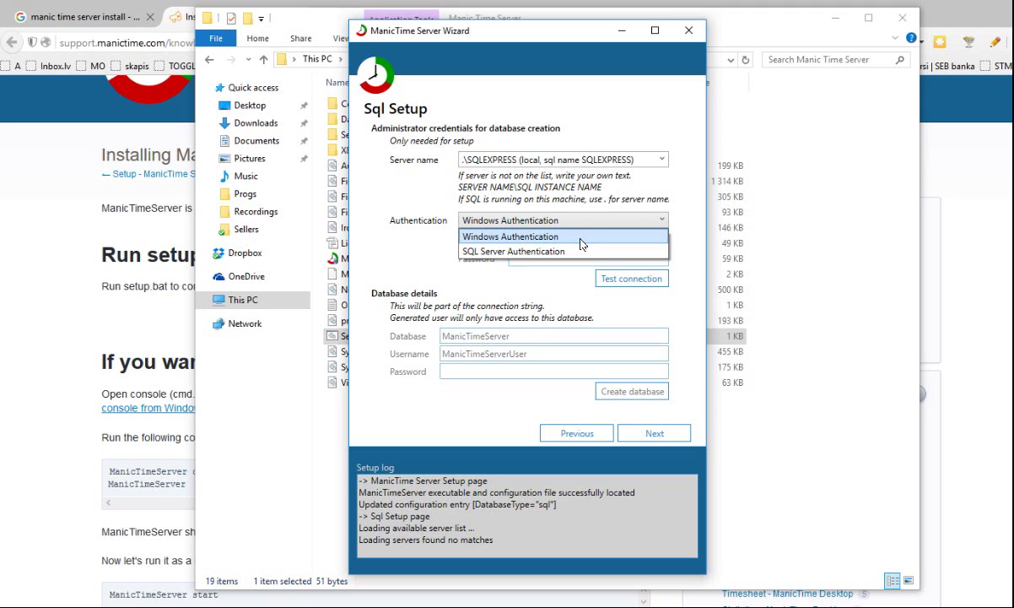
{"action": "left_click", "coordinate": [581, 237]}
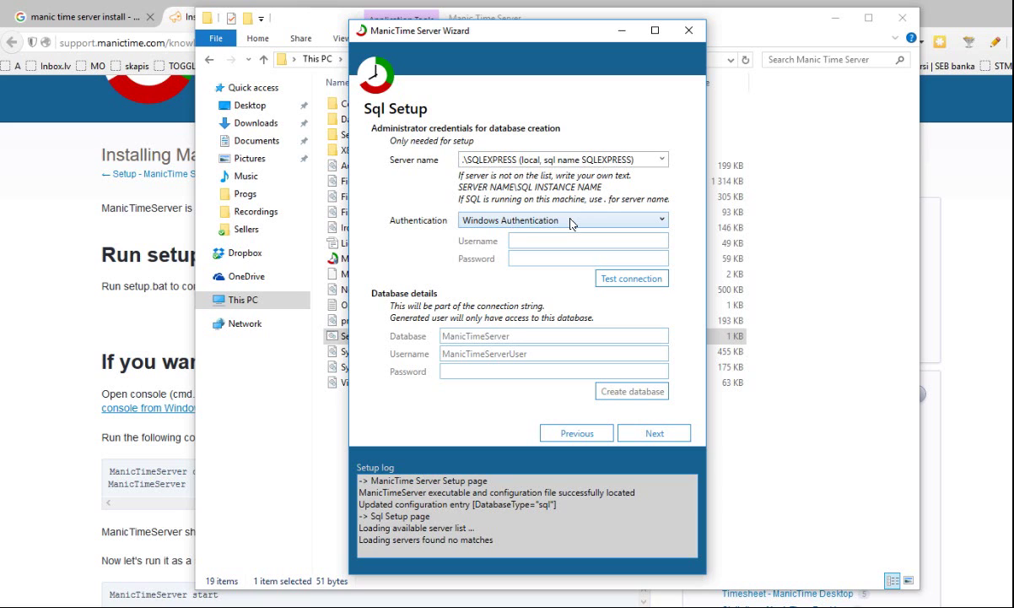
{"action": "left_click", "coordinate": [571, 221]}
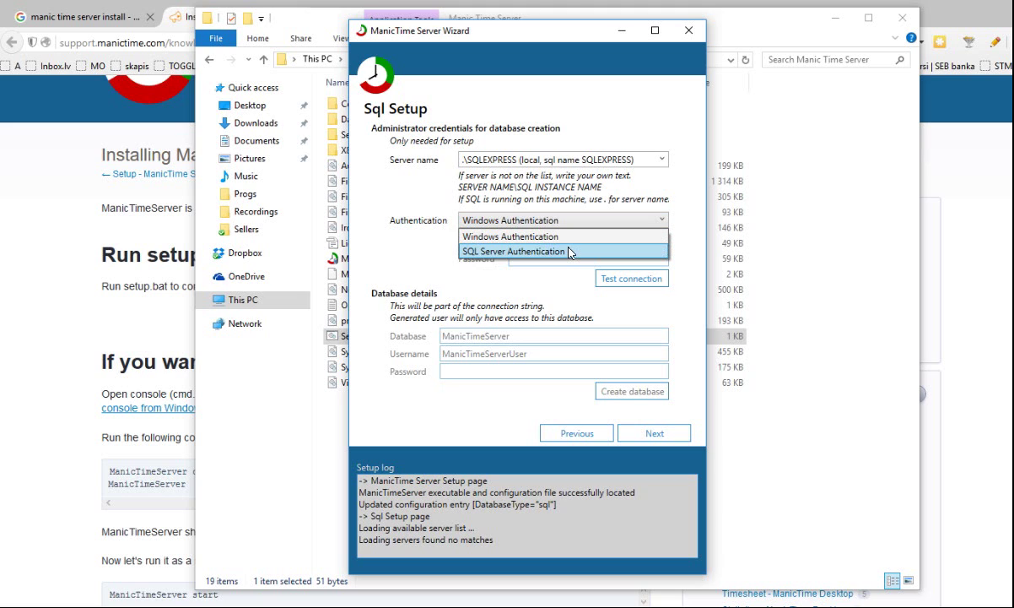
{"action": "left_click", "coordinate": [571, 252]}
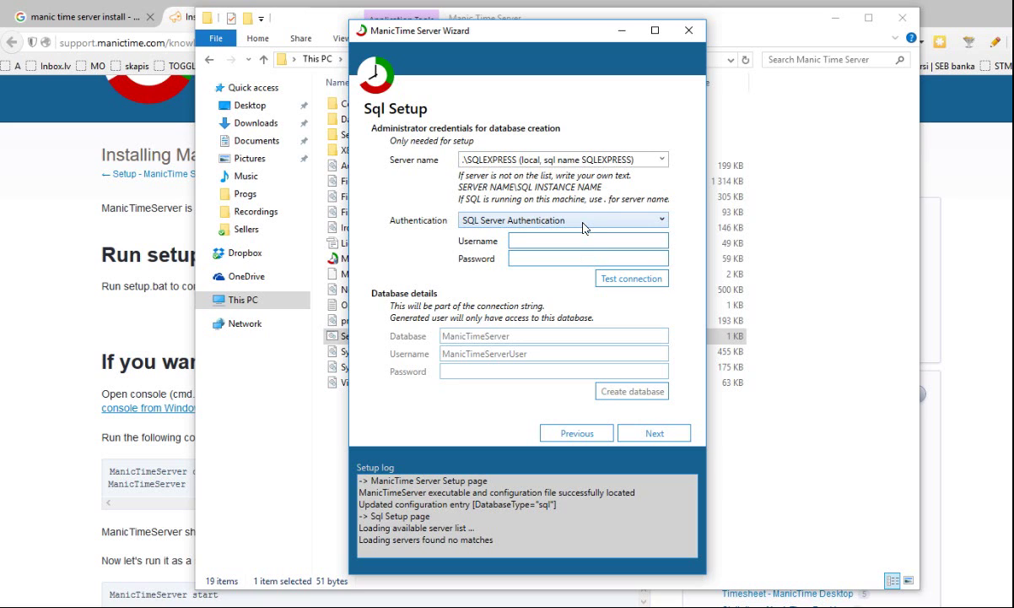
{"action": "left_click", "coordinate": [582, 221]}
{"action": "left_click", "coordinate": [574, 234]}
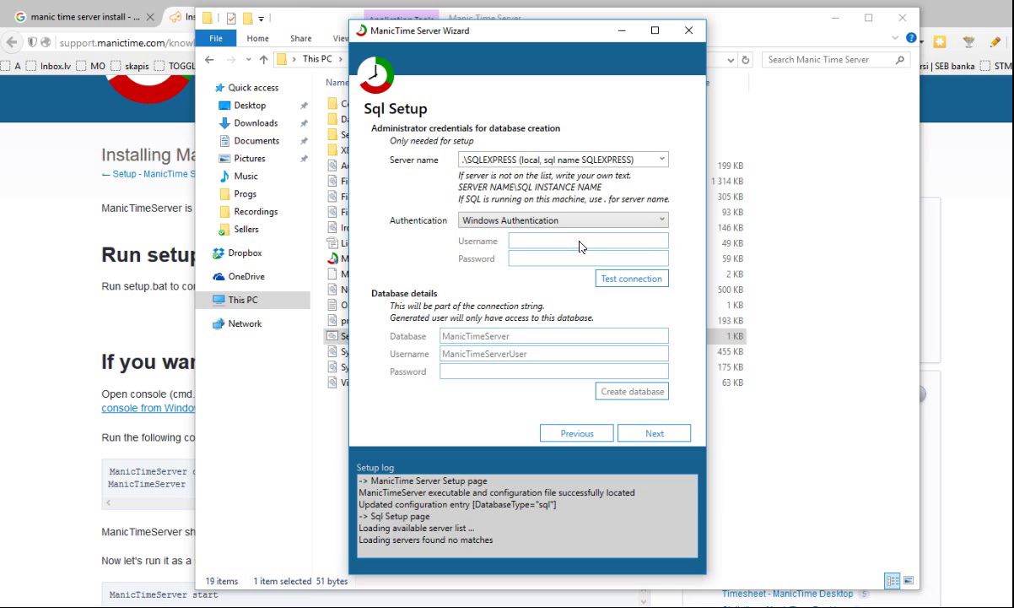
Step: Try to continue past the Sql Setup page with the .\SQLEXPRESS server and Windows Authentication
{"action": "left_click", "coordinate": [470, 160]}
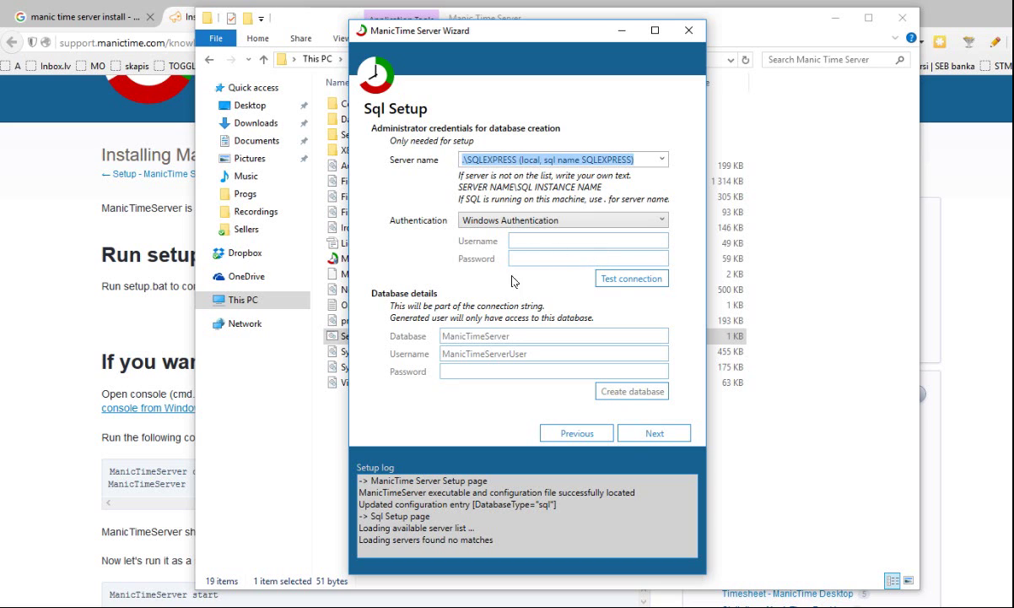
{"action": "left_click", "coordinate": [647, 434]}
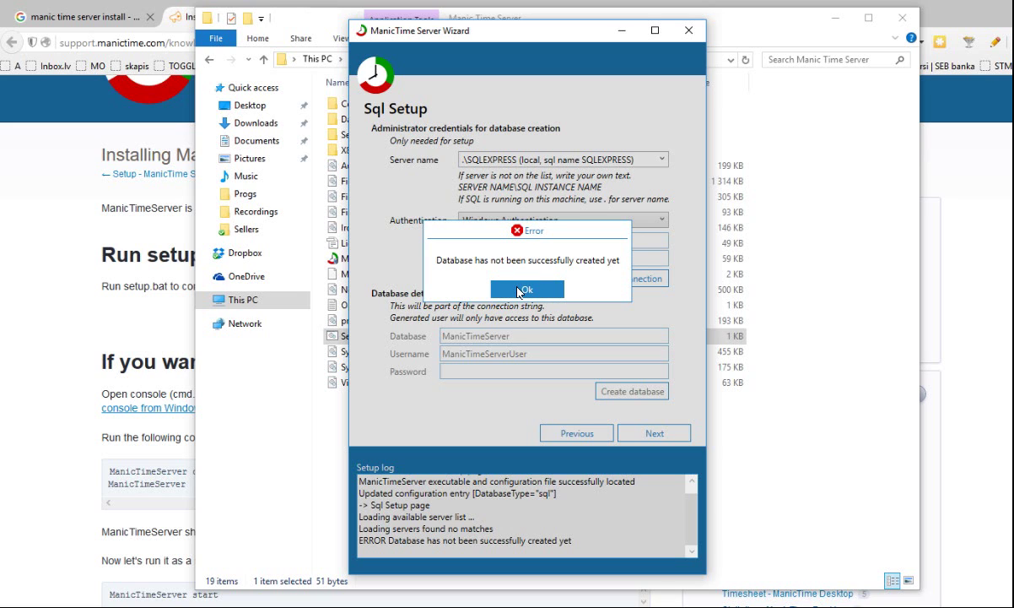
{"action": "left_click", "coordinate": [516, 290]}
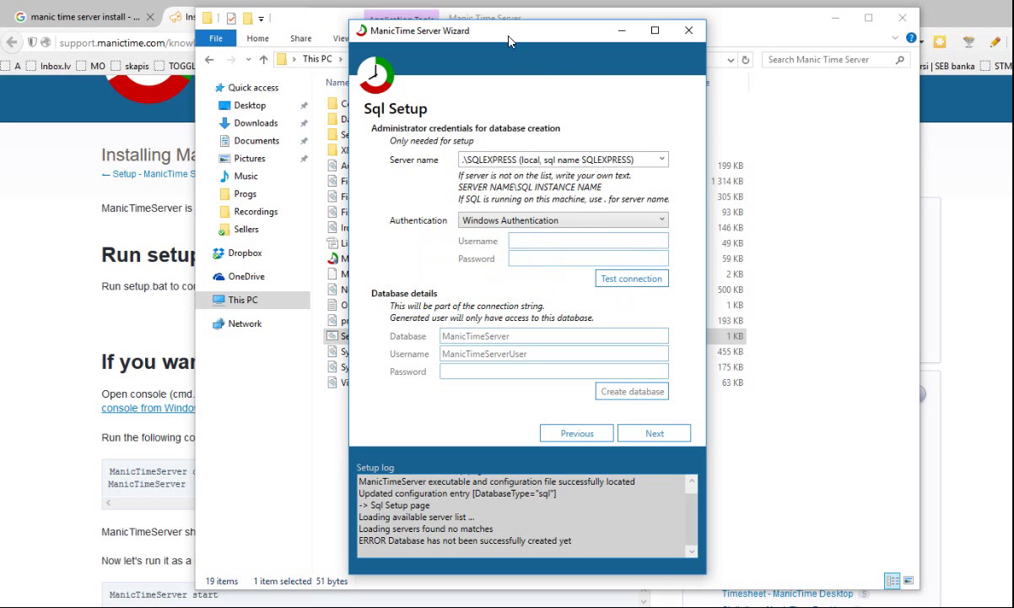
Step: Switch to the browser and review the Run setup instructions in the Installing ManicTime Server article
{"action": "left_click_drag", "start_coordinate": [495, 38], "coordinate": [264, 33]}
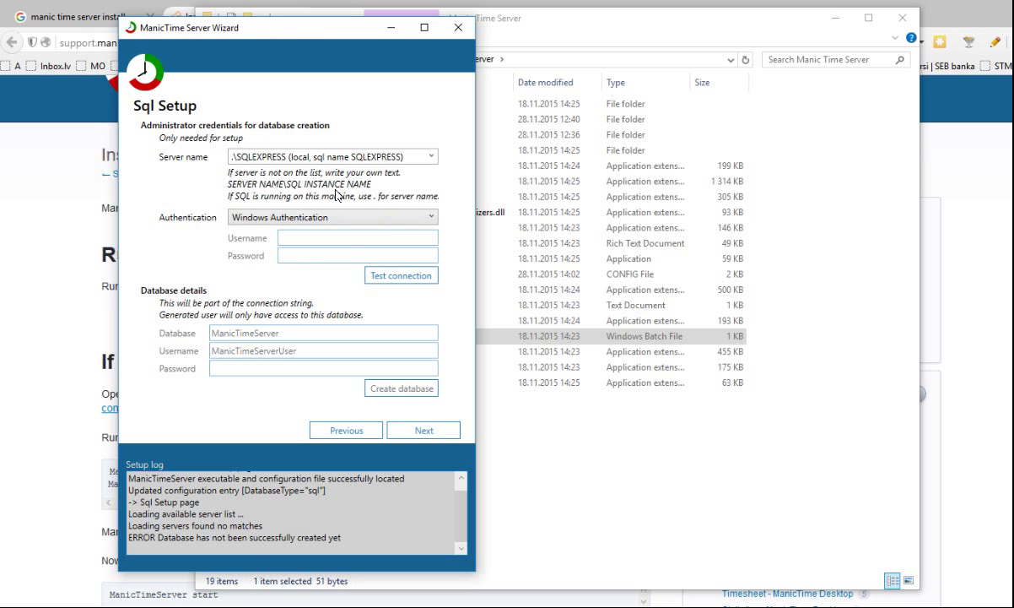
{"action": "left_click_drag", "start_coordinate": [321, 40], "coordinate": [410, 32]}
{"action": "left_click", "coordinate": [221, 283]}
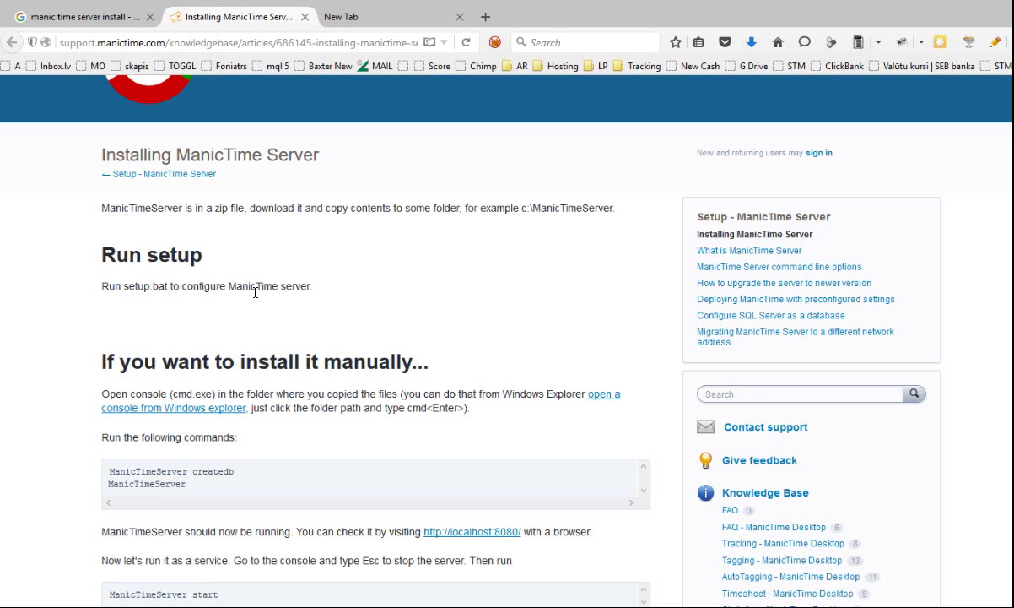
{"action": "left_click_drag", "start_coordinate": [154, 259], "coordinate": [101, 152]}
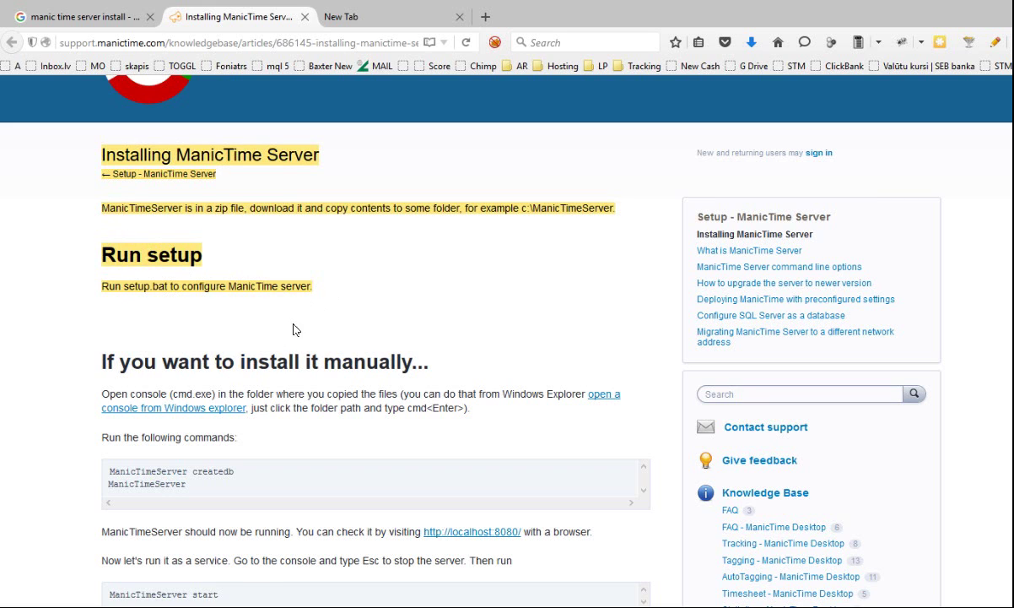
{"action": "left_click", "coordinate": [320, 294]}
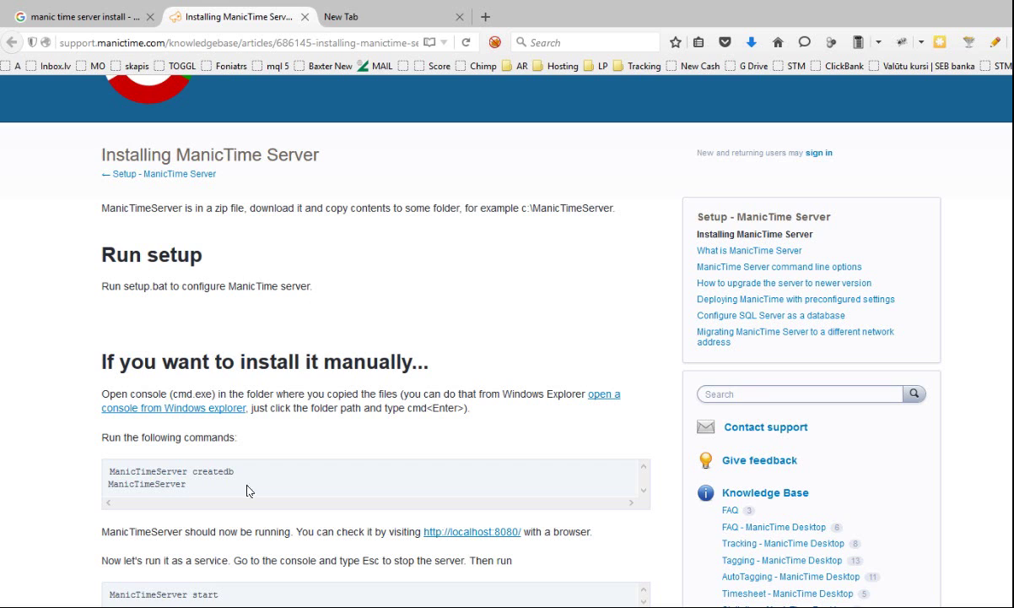
Step: Return to the ManicTime Server Wizard and try again to proceed from the Sql Setup page
{"action": "mouse_move", "coordinate": [194, 607]}
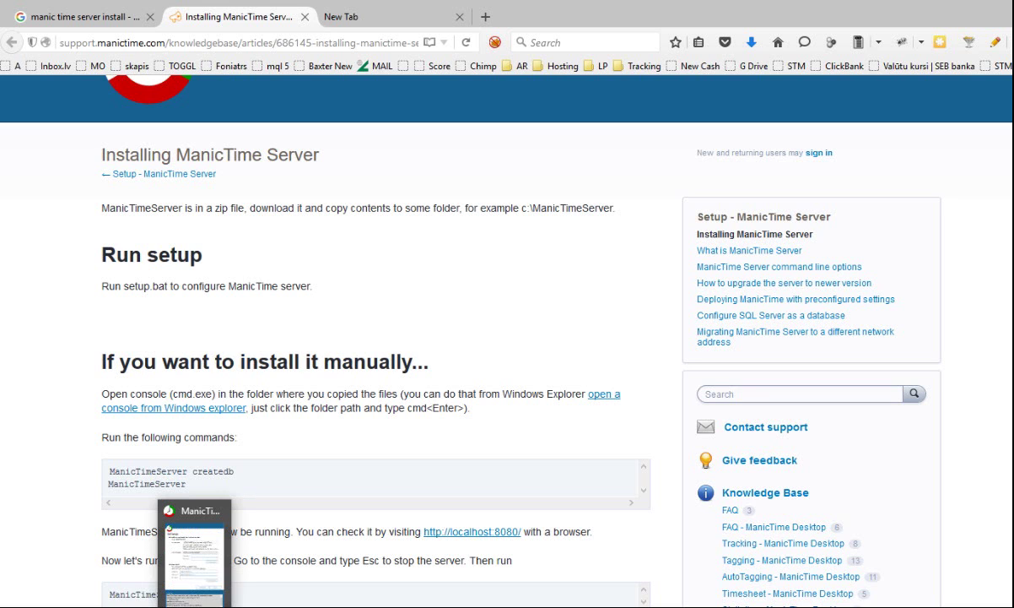
{"action": "left_click", "coordinate": [194, 607]}
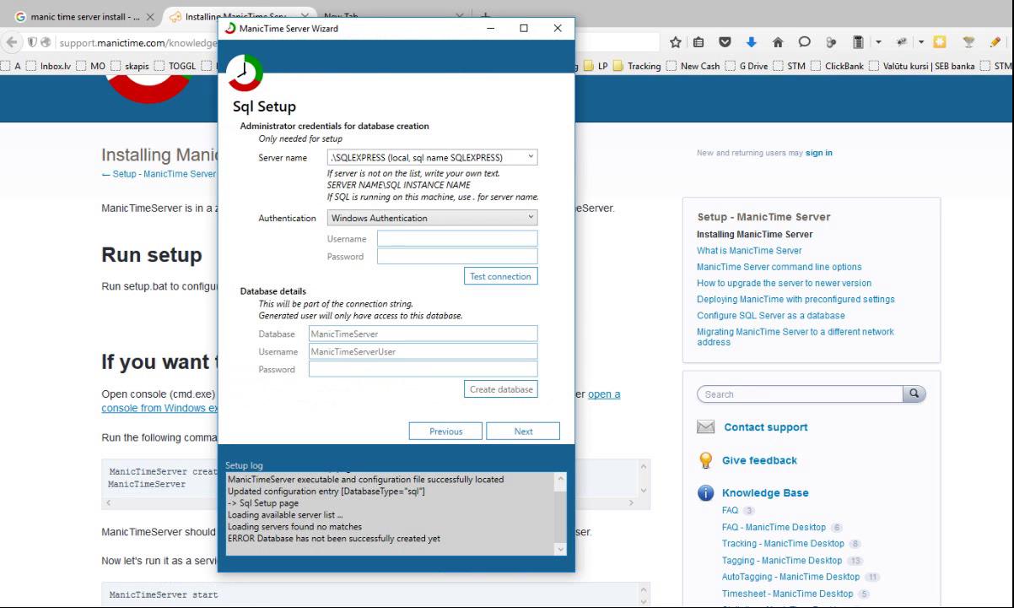
{"action": "left_click_drag", "start_coordinate": [402, 38], "coordinate": [427, 39]}
{"action": "left_click", "coordinate": [519, 433]}
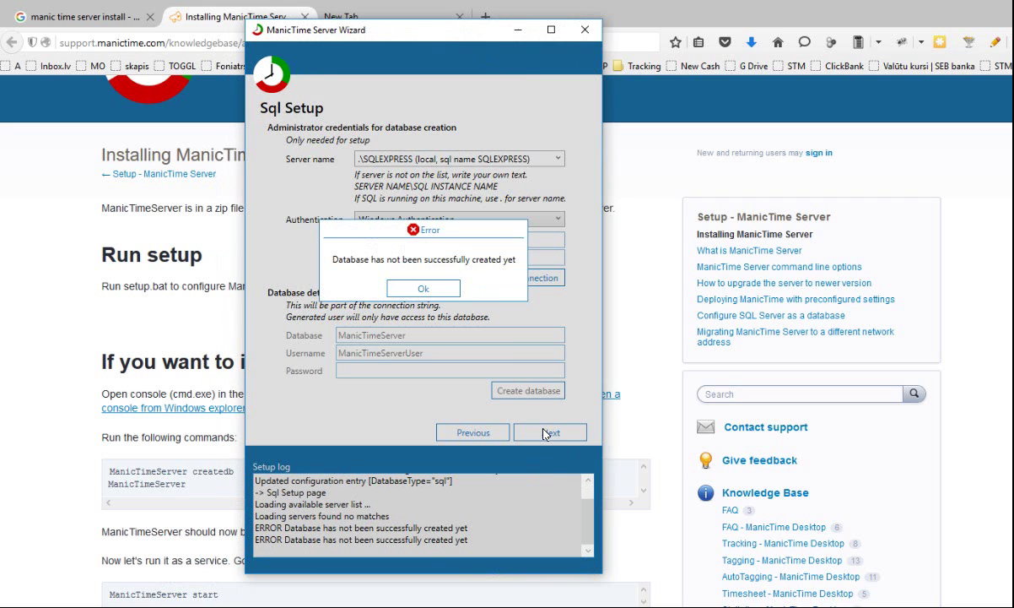
{"action": "left_click", "coordinate": [418, 285]}
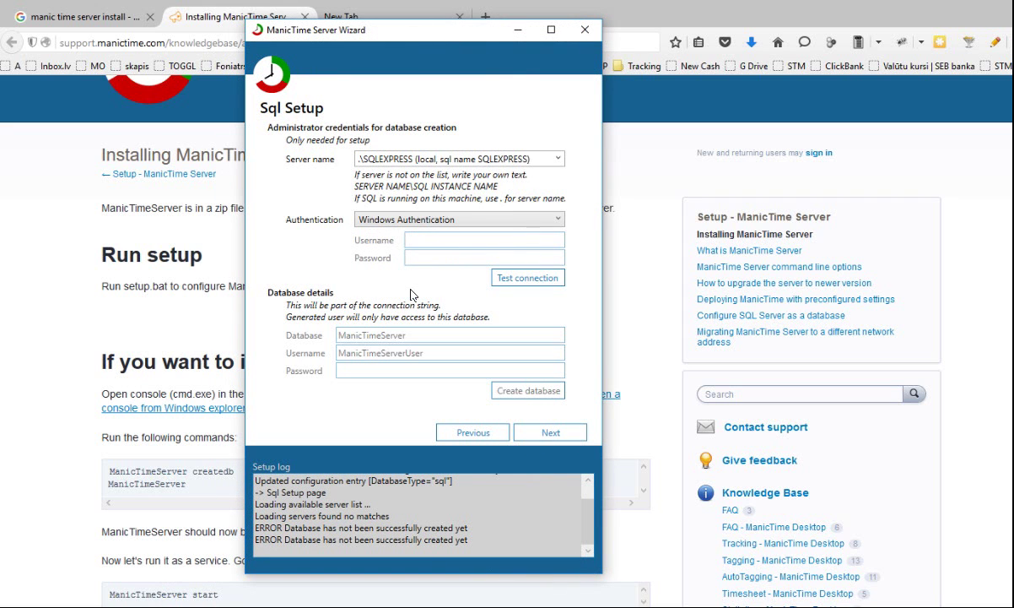
Step: Test the connection to the .\SQLEXPRESS server and retry advancing the wizard
{"action": "left_click", "coordinate": [506, 278]}
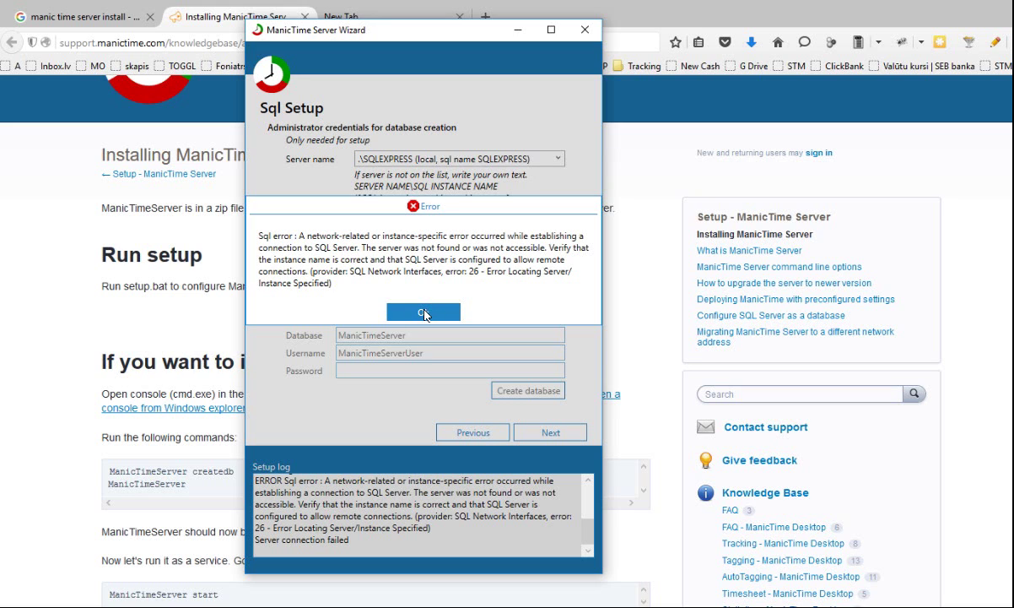
{"action": "left_click", "coordinate": [422, 312]}
{"action": "left_click", "coordinate": [424, 312]}
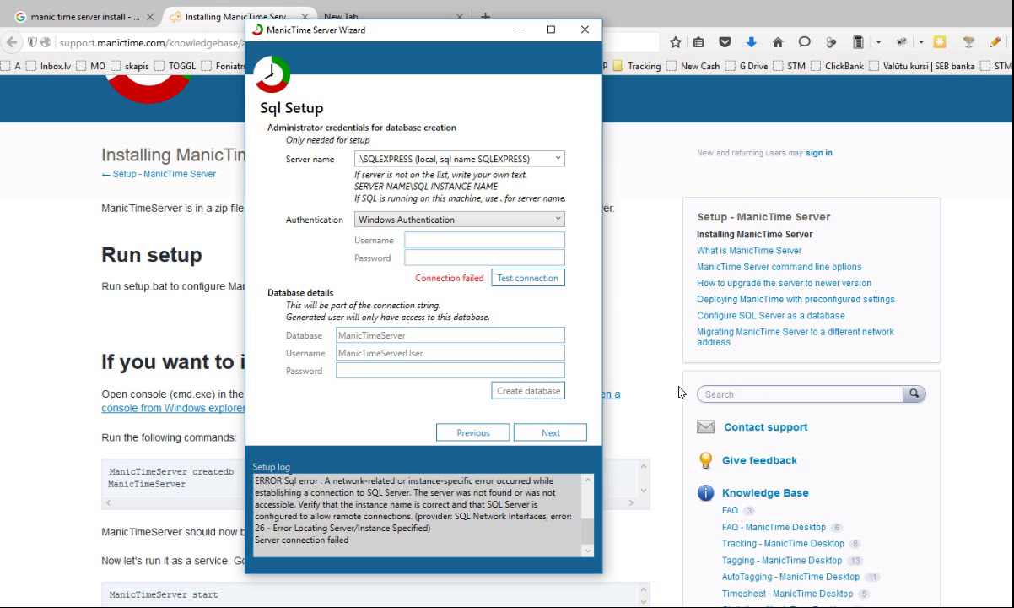
{"action": "left_click", "coordinate": [550, 432]}
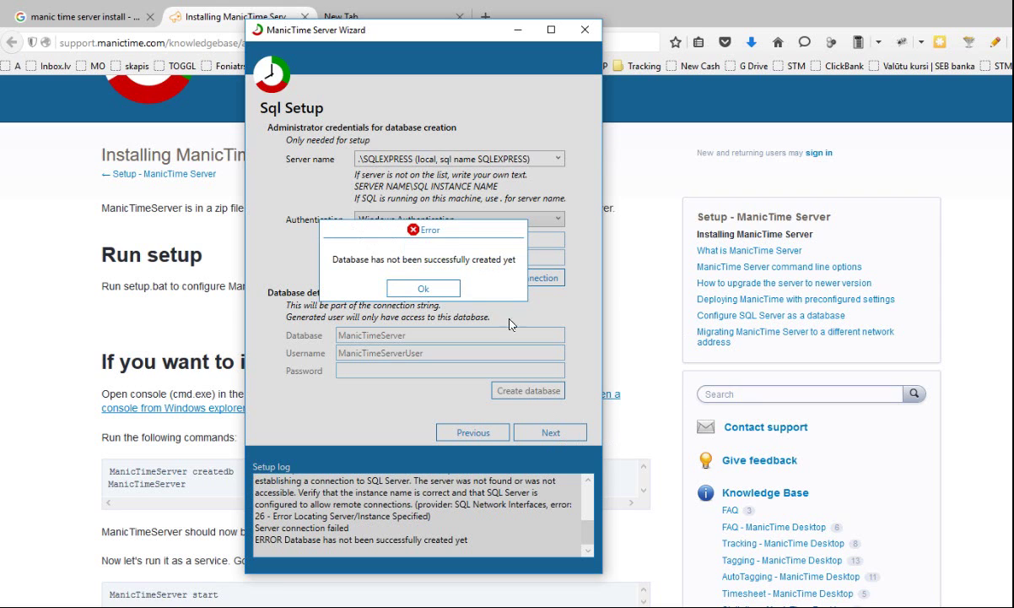
{"action": "left_click", "coordinate": [426, 290]}
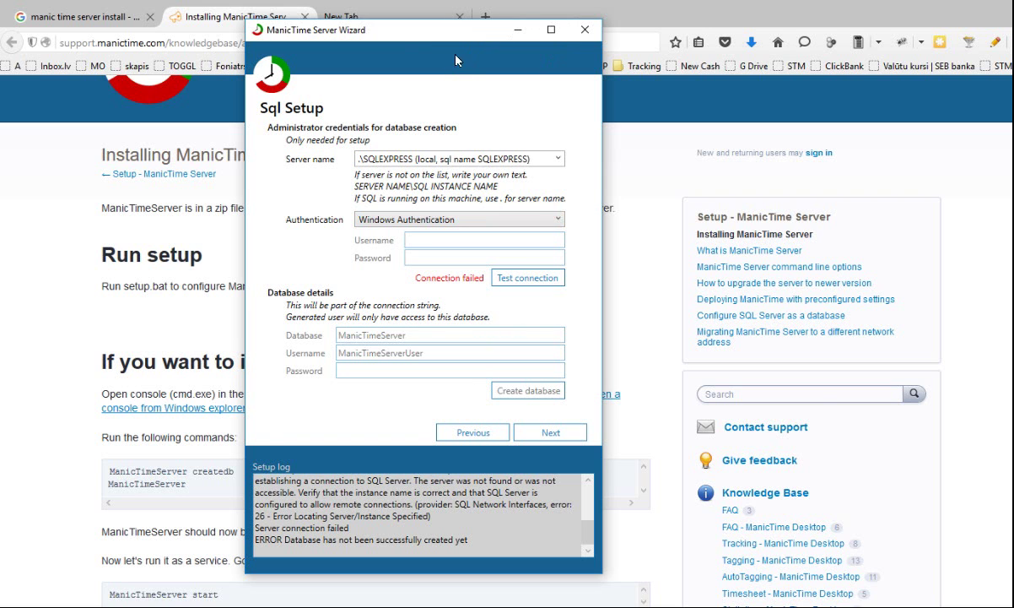
Step: Move the wizard aside and highlight the "If you want to install it manually..." heading in the browser article
{"action": "left_click_drag", "start_coordinate": [429, 34], "coordinate": [667, 38]}
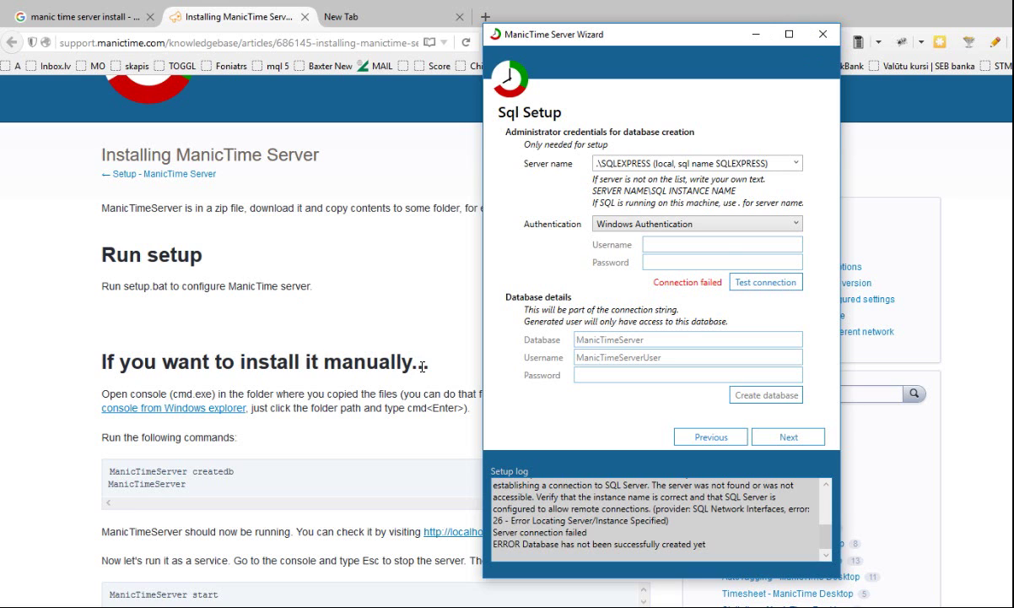
{"action": "mouse_move", "coordinate": [426, 360]}
{"action": "left_mouse_down"}
{"action": "mouse_move", "coordinate": [99, 364]}
{"action": "mouse_move", "coordinate": [380, 350]}
{"action": "mouse_move", "coordinate": [435, 361]}
{"action": "mouse_move", "coordinate": [419, 368]}
{"action": "left_mouse_up"}
{"action": "left_click", "coordinate": [99, 339]}
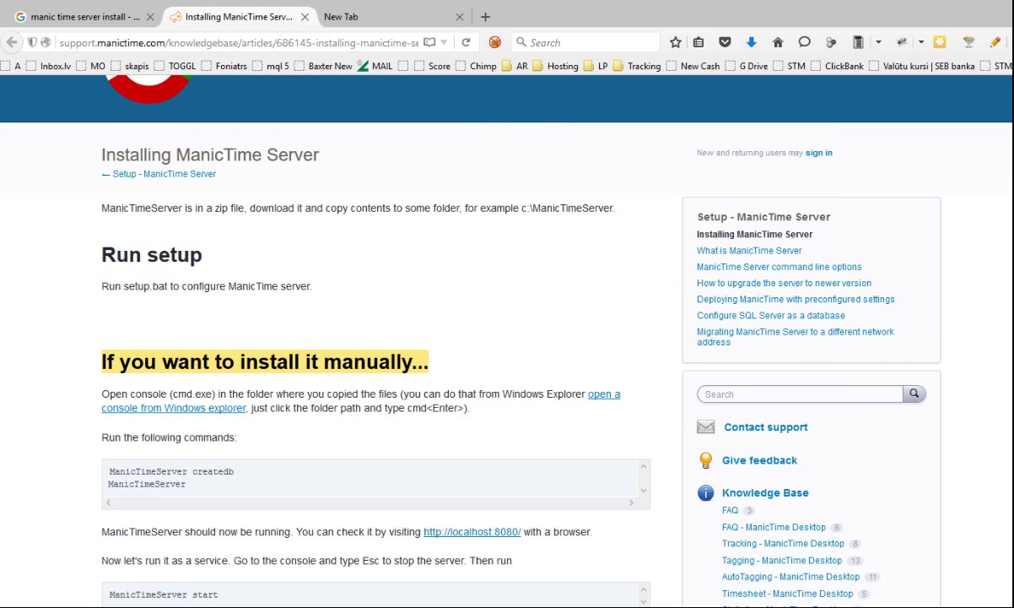